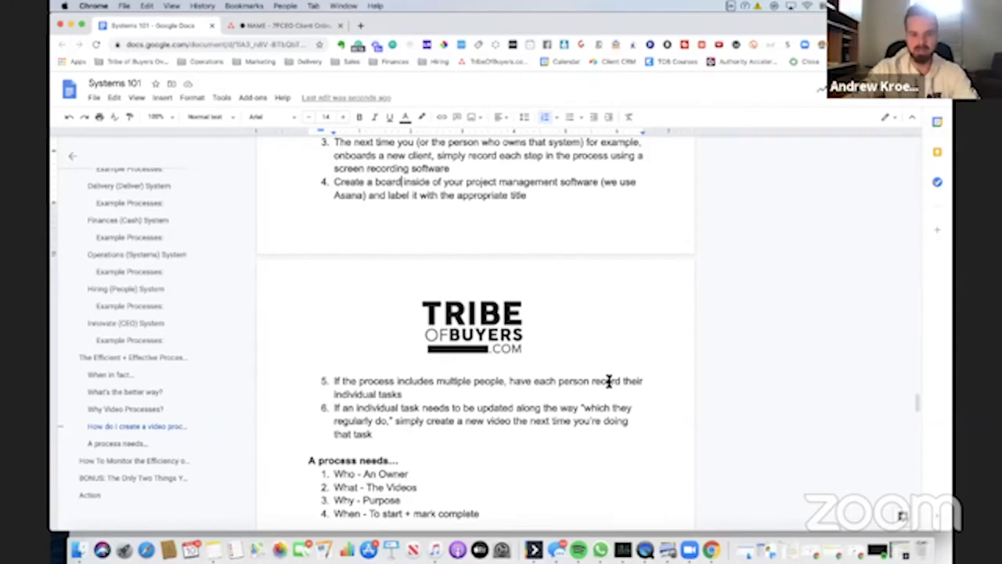
# Read the remaining video process steps and the "A process needs..." list in the Systems 101 document
pyautogui.scroll(-2, 609, 381)
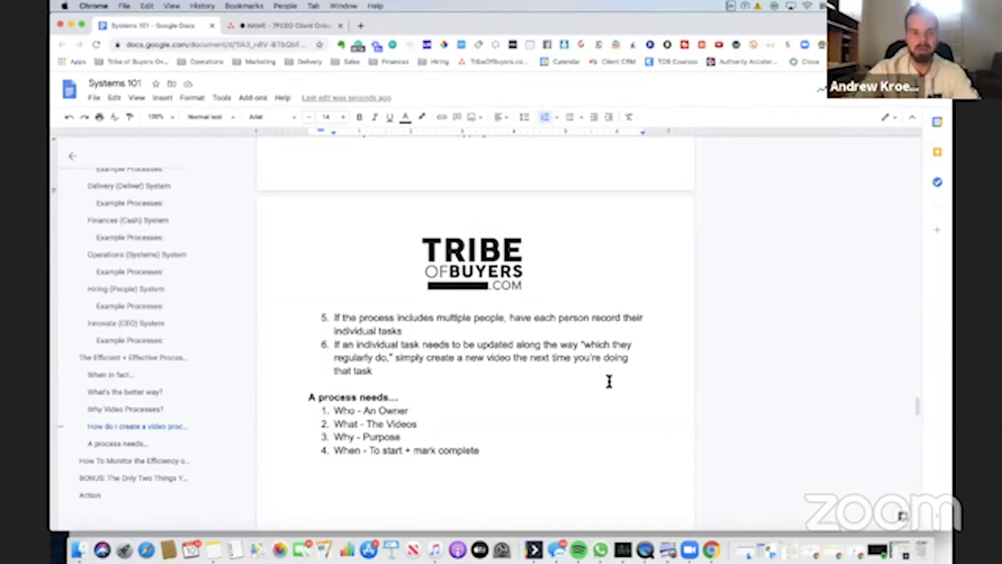
pyautogui.scroll(-3, 609, 381)
pyautogui.scroll(1, 608, 382)
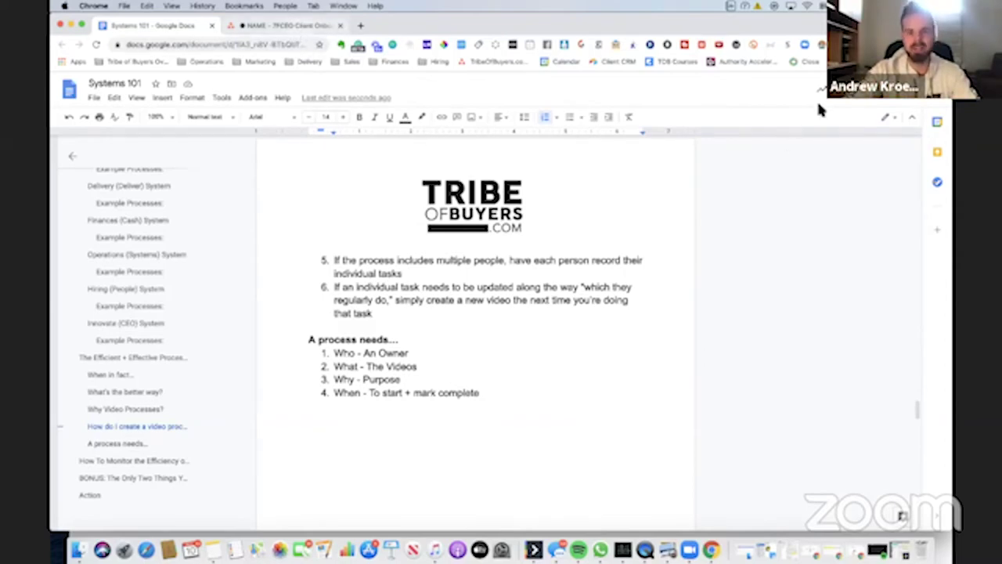
# Switch to the "NAME - 7FCEO Client Onboarding" project in Asana and review its Sales and Onboarding tasks
pyautogui.hotkey('ctrl', 'Tab')
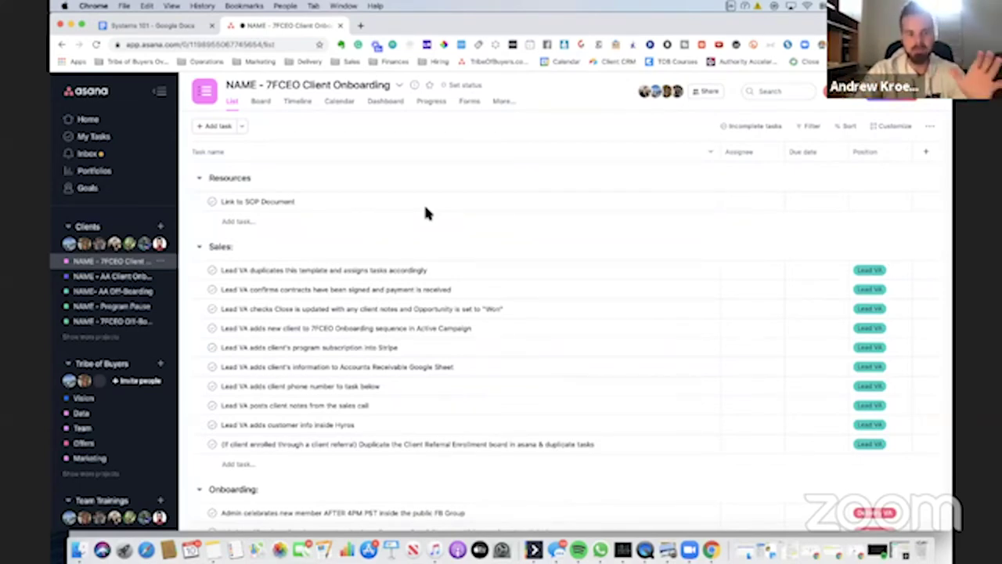
pyautogui.scroll(-1, 426, 212)
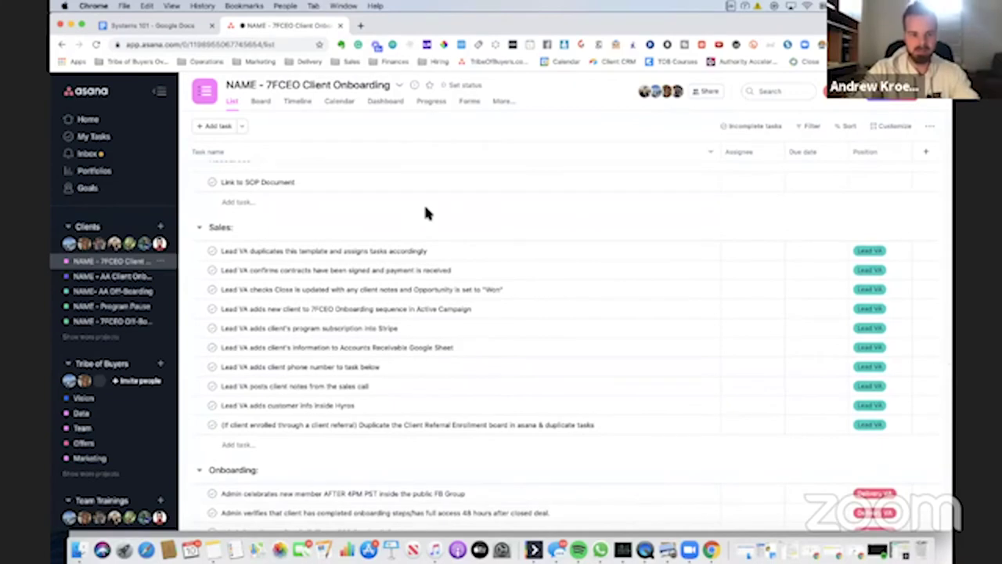
pyautogui.scroll(-4, 425, 213)
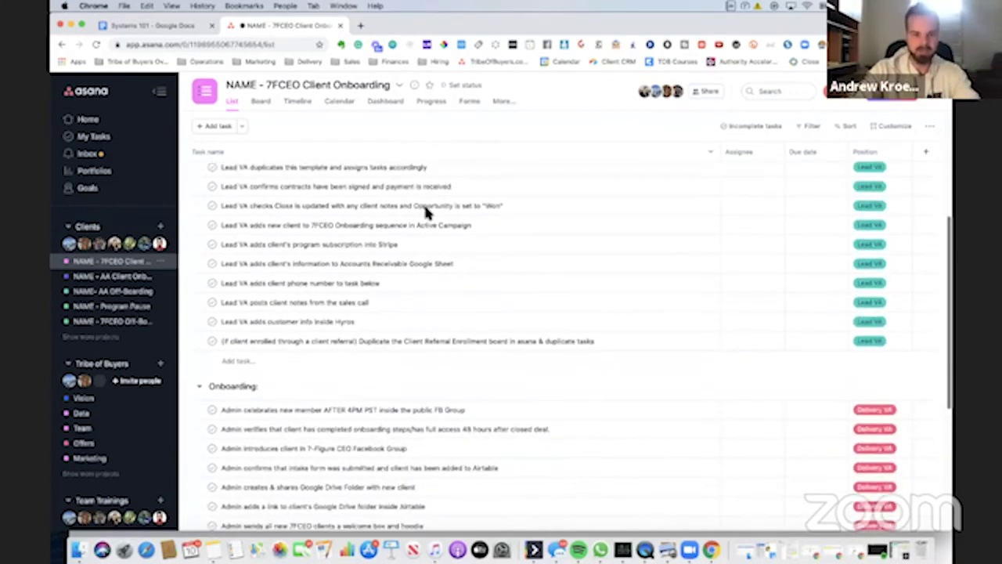
pyautogui.scroll(-10, 426, 212)
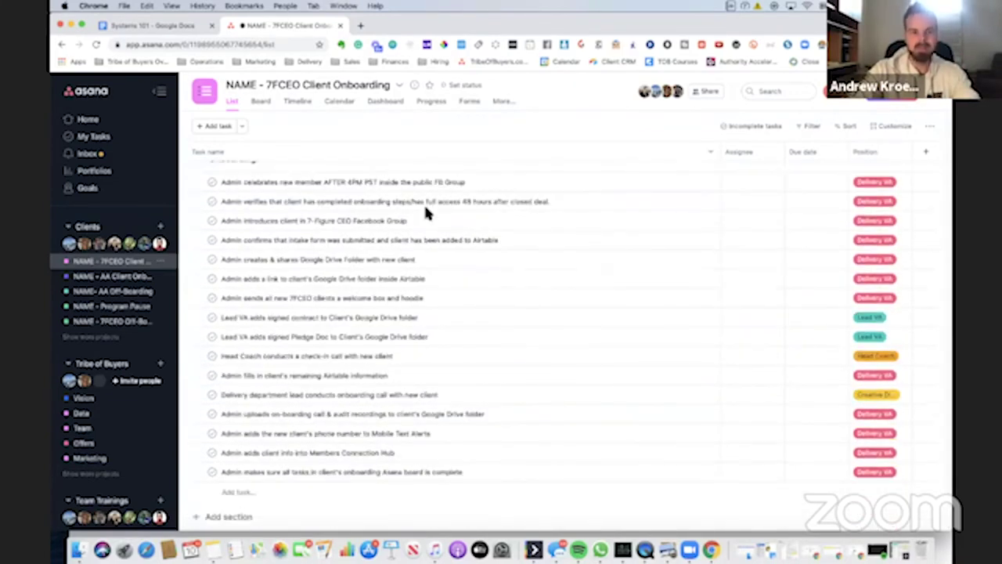
pyautogui.scroll(15, 424, 203)
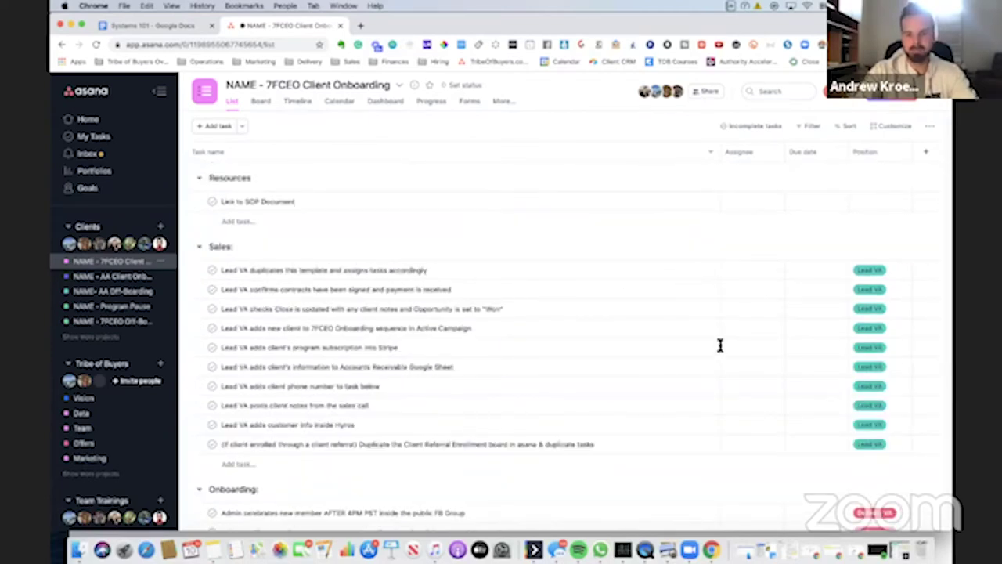
# Review the details of the "Lead VA duplicates this template and assigns tasks accordingly" task and the positions assigned across both task sections
pyautogui.click(707, 270)
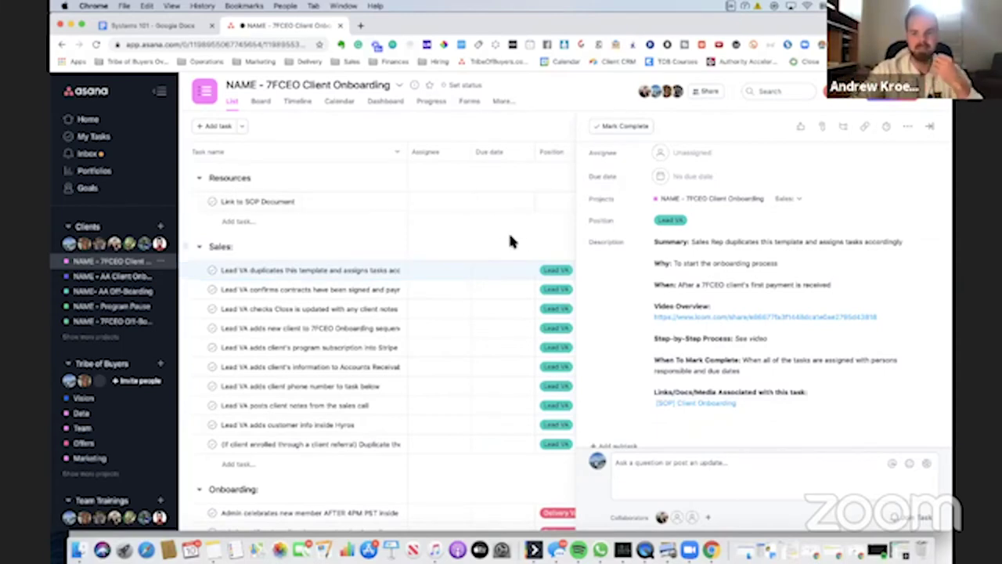
pyautogui.click(931, 127)
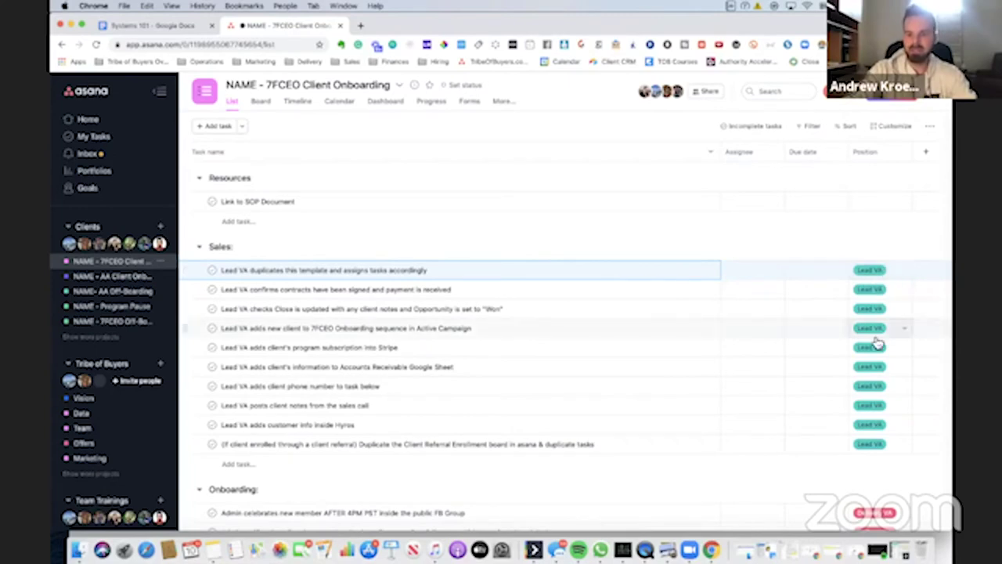
pyautogui.scroll(-1, 877, 342)
pyautogui.scroll(1, 877, 342)
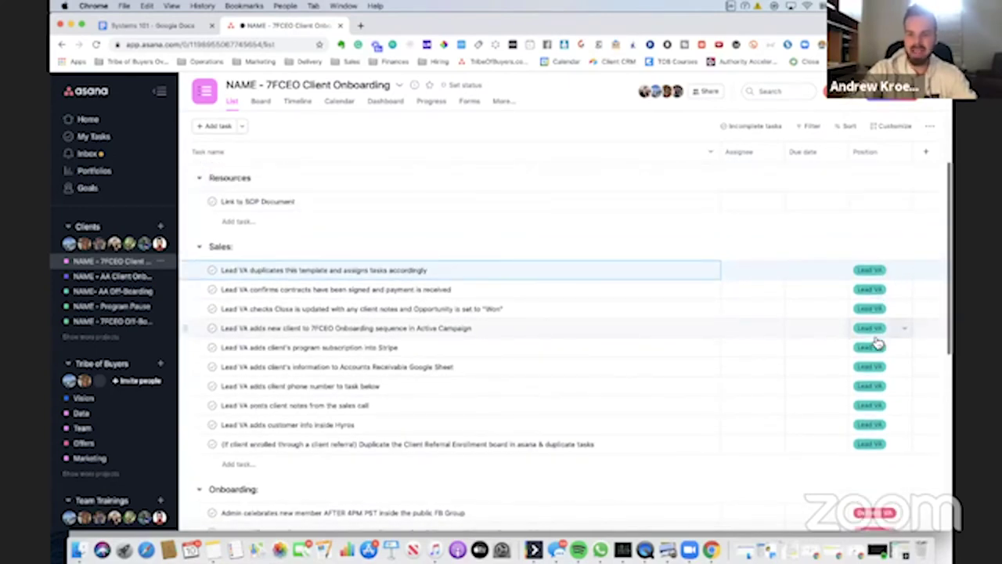
pyautogui.scroll(-5, 877, 342)
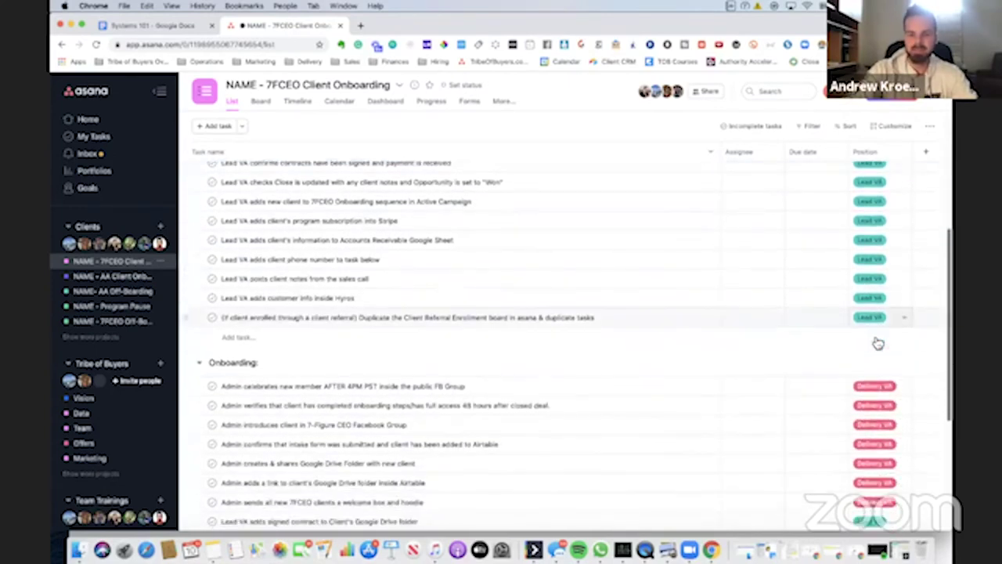
pyautogui.scroll(-5, 878, 343)
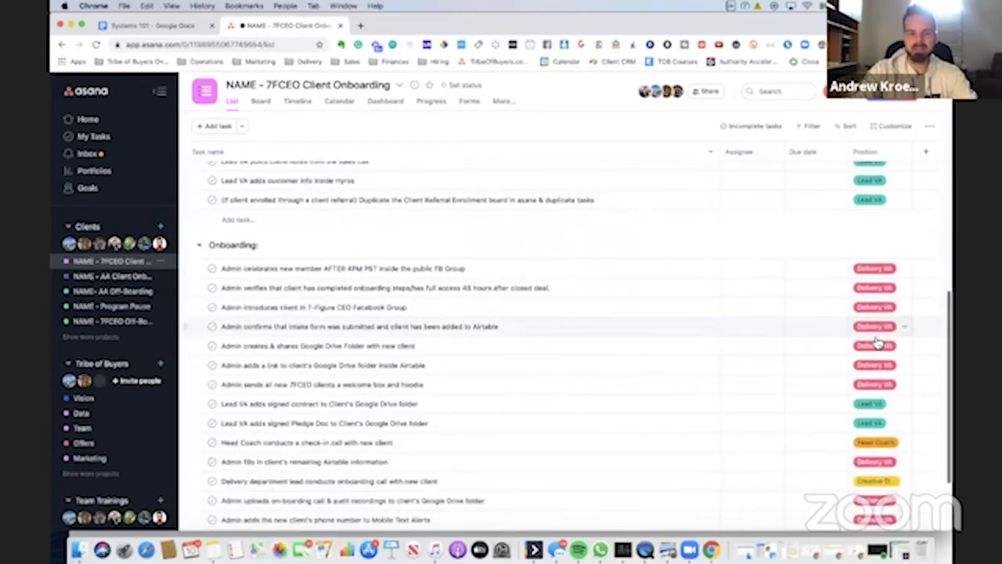
pyautogui.scroll(10, 877, 342)
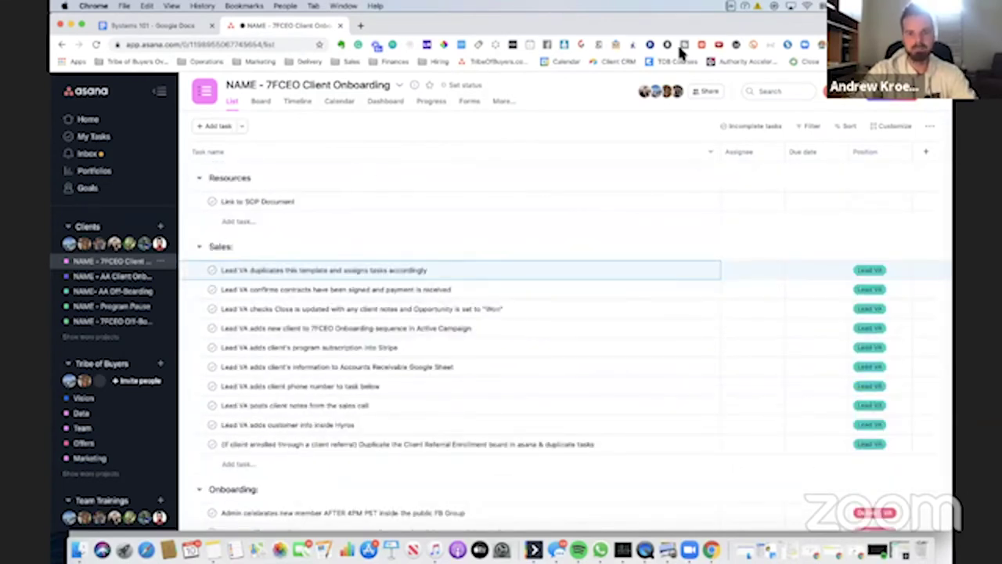
# Duplicate the "NAME - 7FCEO Client Onboarding" project, replacing "Duplicate of NAME" in the project name with the client's full name
pyautogui.click(162, 263)
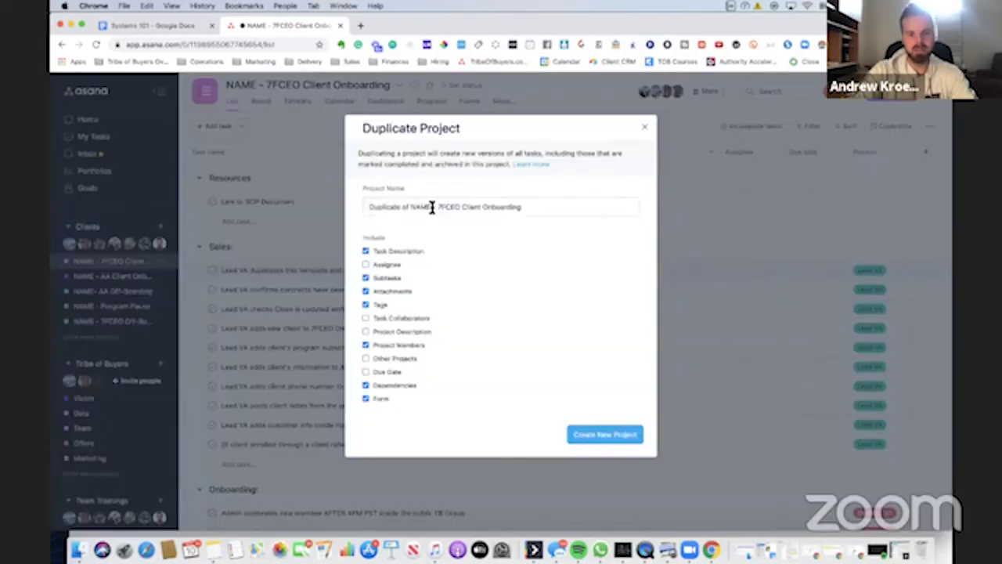
pyautogui.click(429, 207)
pyautogui.moveTo(429, 207); pyautogui.dragTo(350, 207)
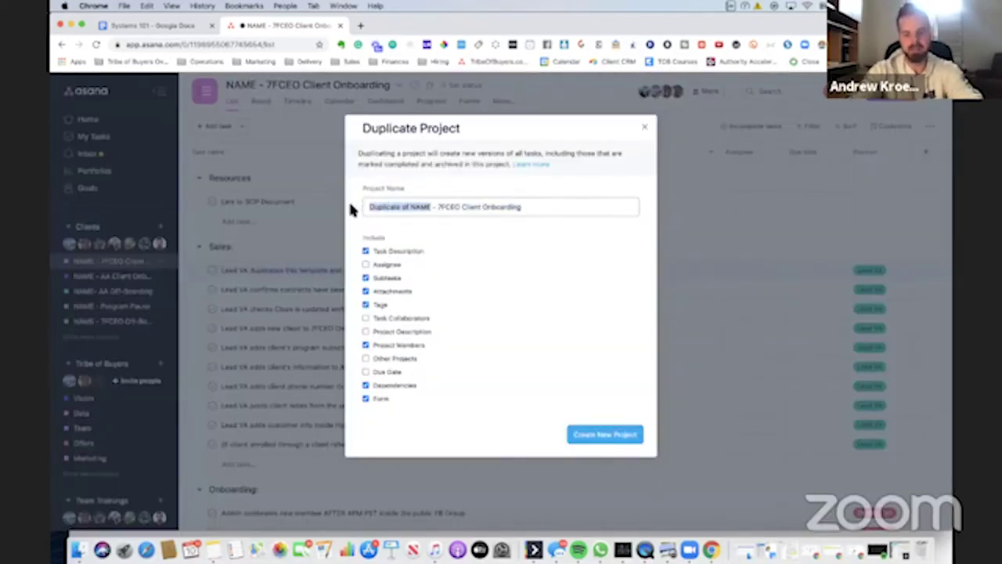
pyautogui.write('Adam Sm')
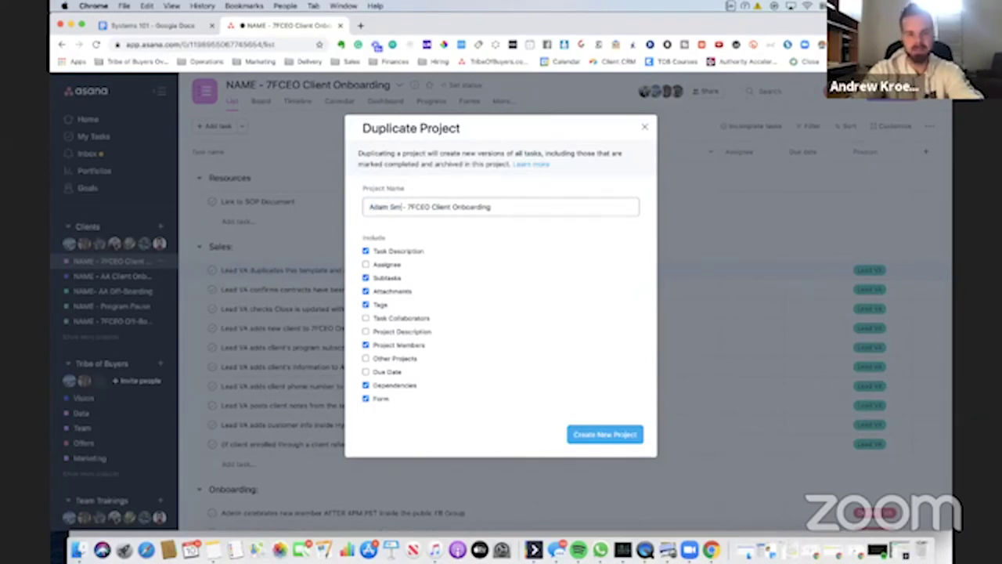
pyautogui.write('ith')
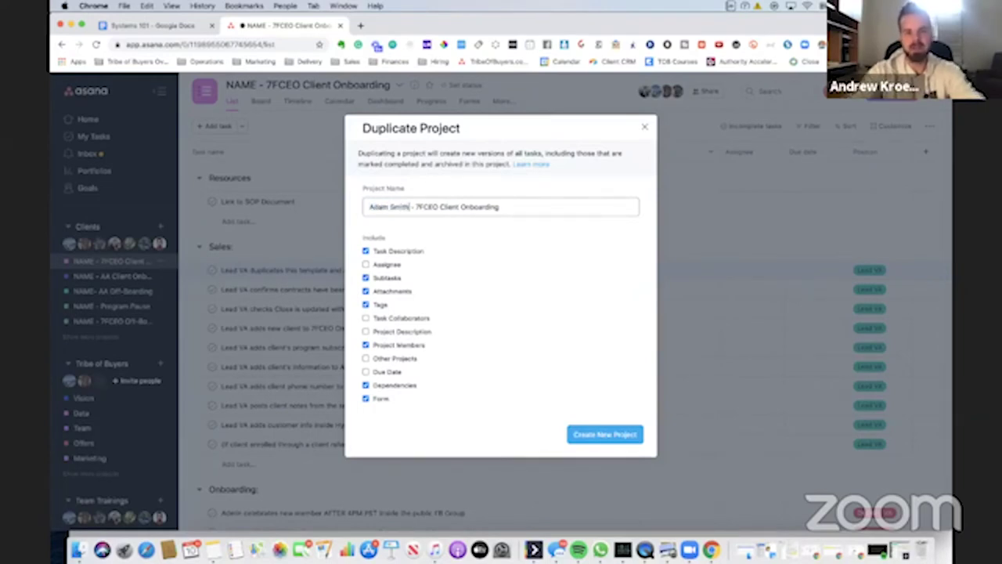
pyautogui.click(604, 436)
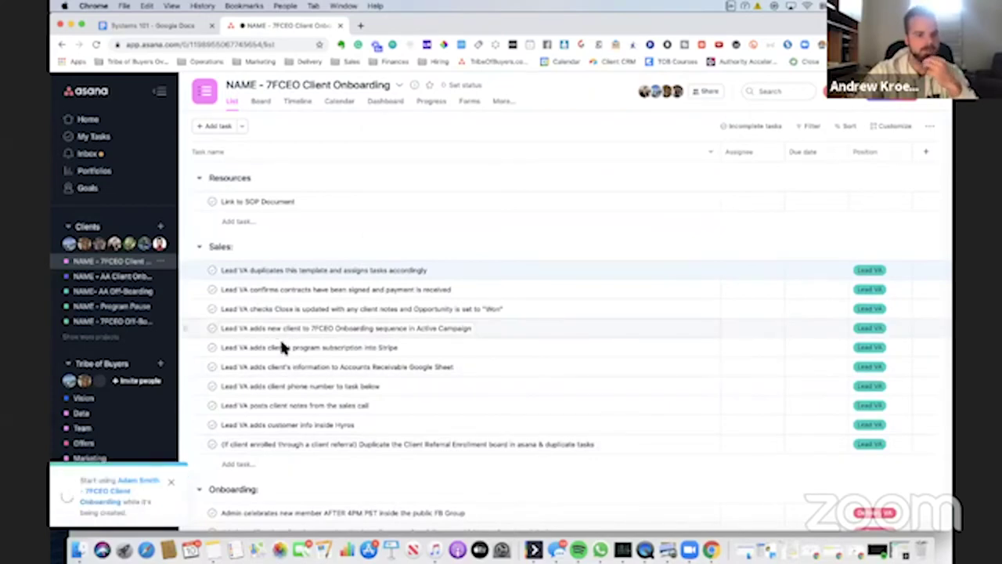
# Expand the Clients project list and open the newly duplicated 7FCEO Client Onboarding project
pyautogui.click(107, 338)
pyautogui.scroll(-5, 118, 352)
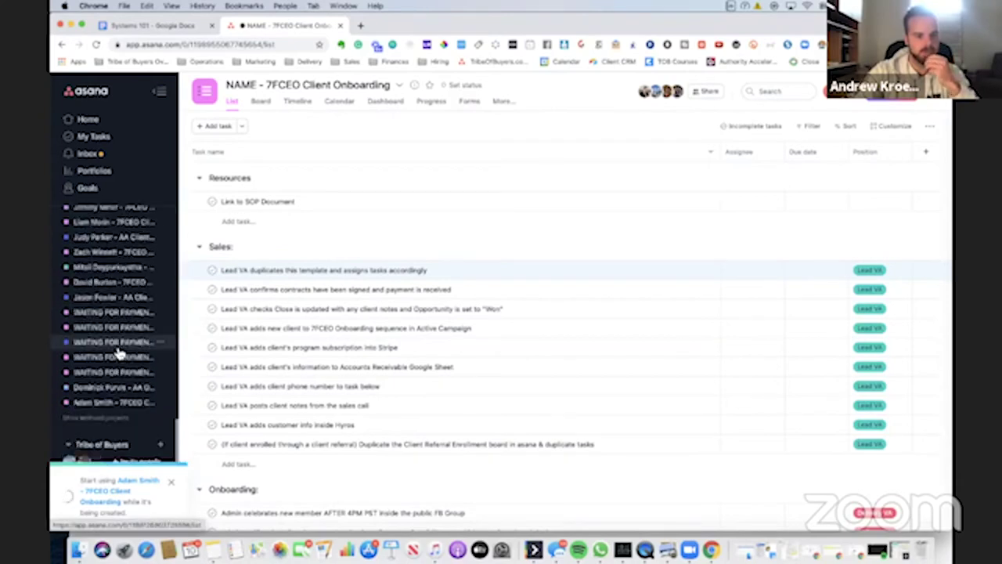
pyautogui.scroll(-3, 119, 352)
pyautogui.click(116, 372)
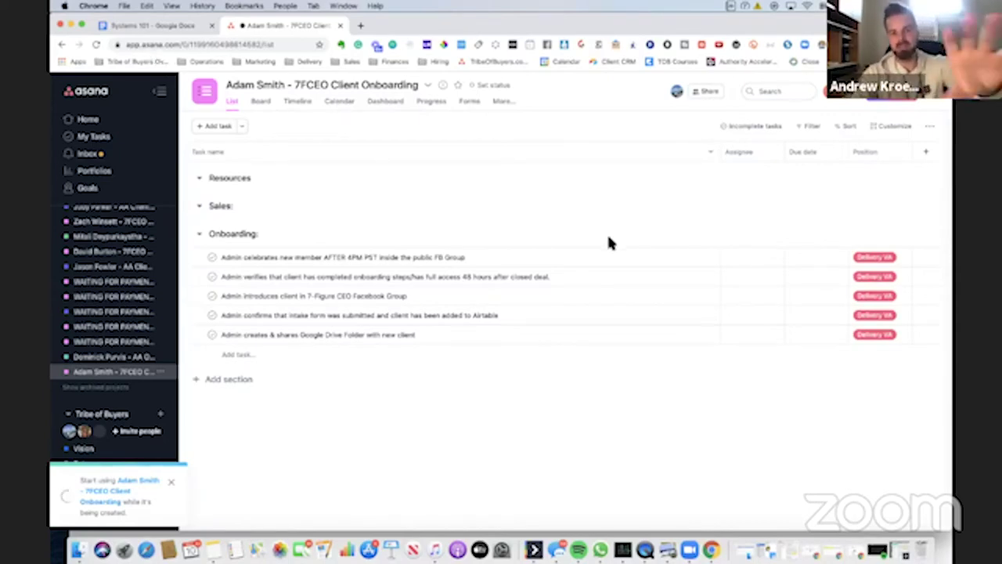
# Set the "Admin celebrates new member" task's due date to today and assign it to the second suggested team member
pyautogui.click(818, 259)
pyautogui.click(846, 353)
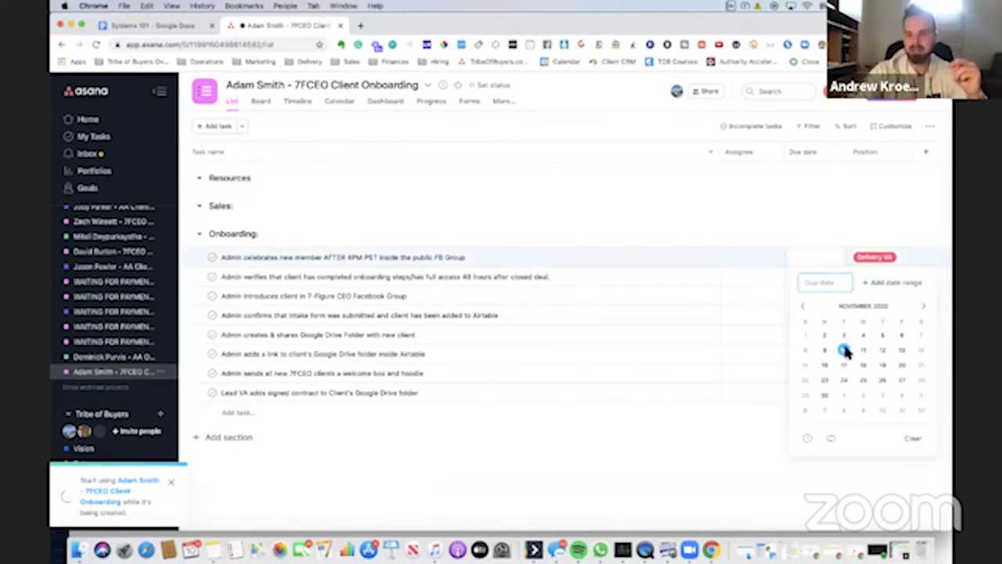
pyautogui.click(755, 258)
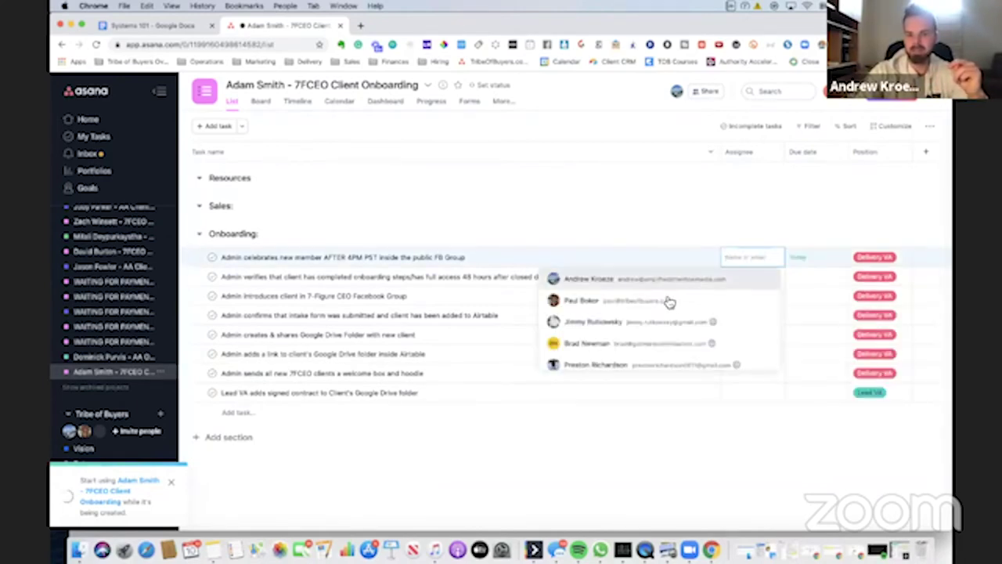
pyautogui.click(665, 298)
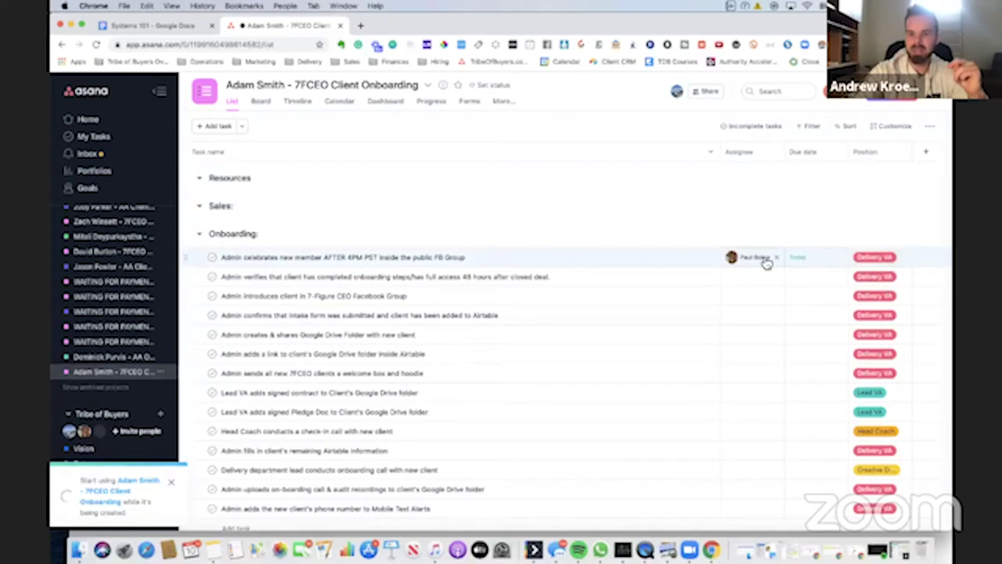
# Change the due date of the "Admin celebrates new member" task to 11/09/20
pyautogui.moveTo(778, 259)
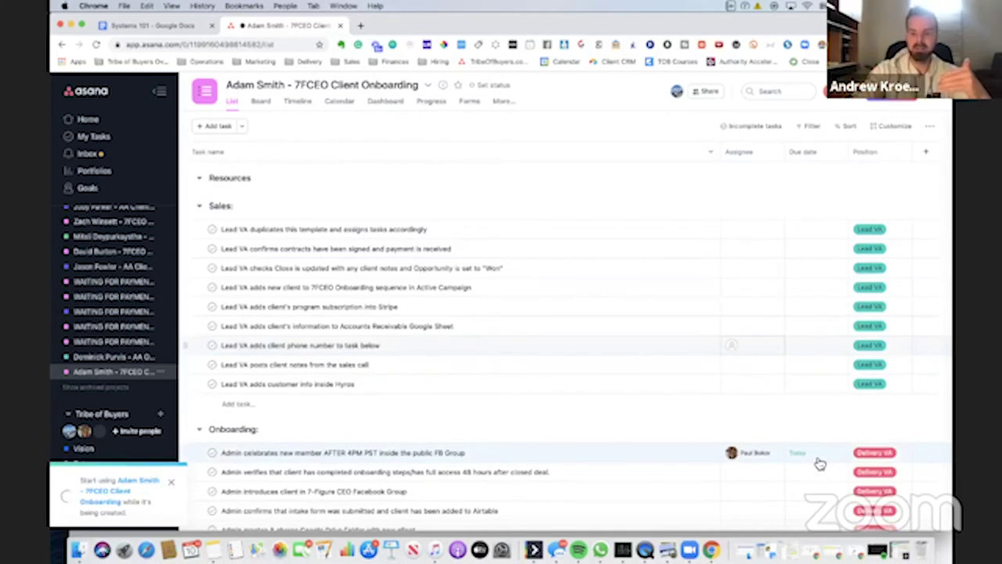
pyautogui.click(802, 453)
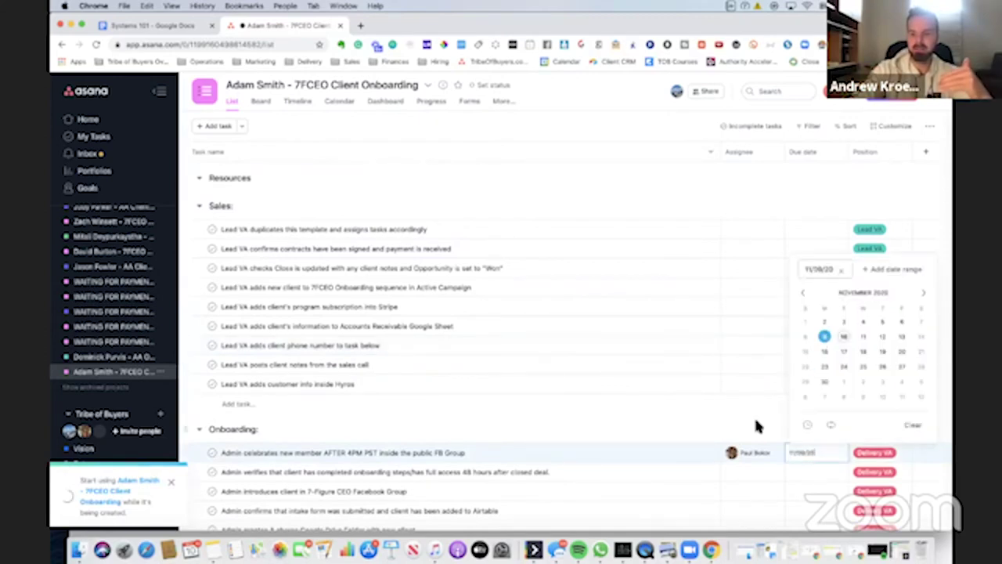
pyautogui.click(726, 428)
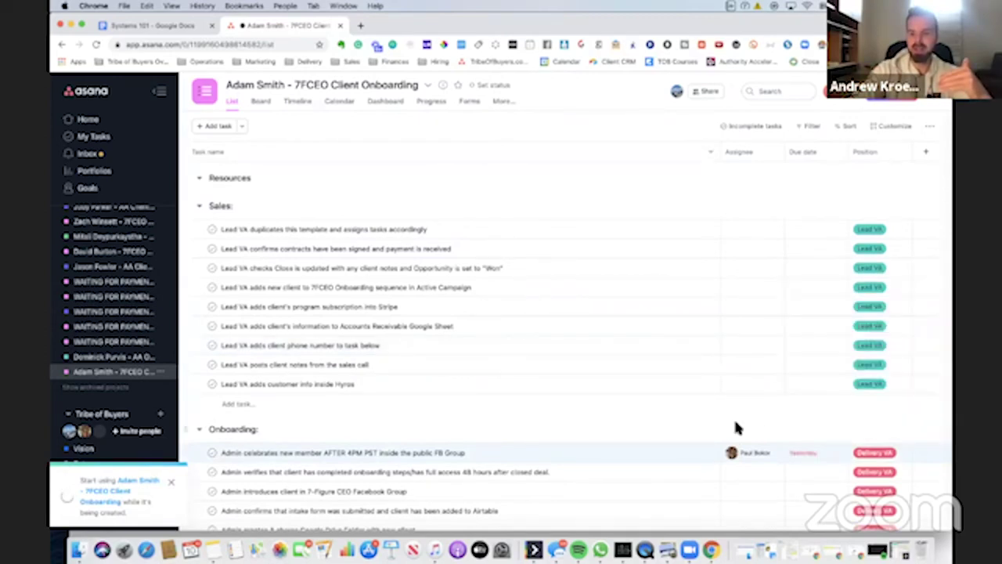
pyautogui.moveTo(818, 459); pyautogui.dragTo(819, 469)
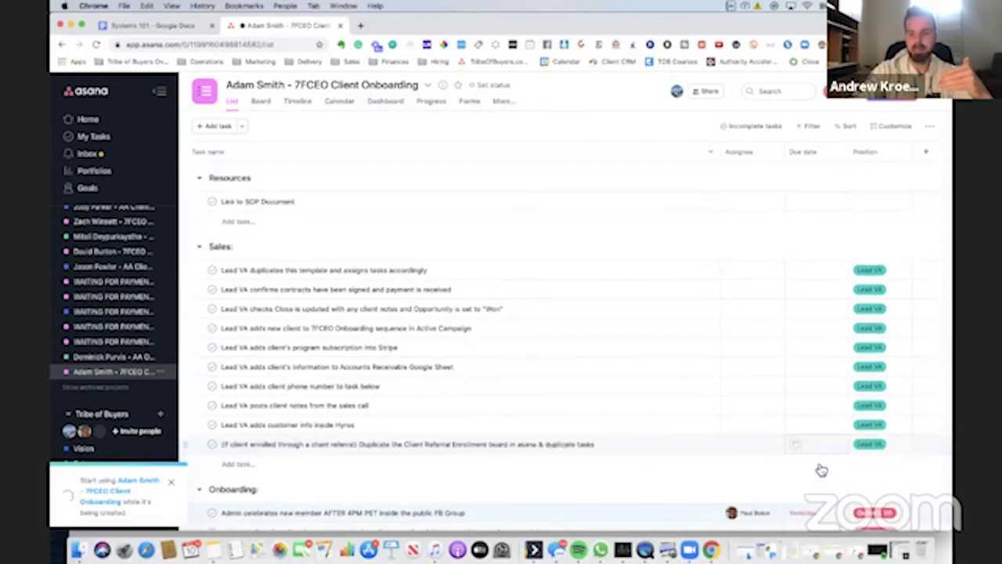
# Clear the due date and the assignee of the "Admin celebrates new member" onboarding task
pyautogui.scroll(-3, 795, 400)
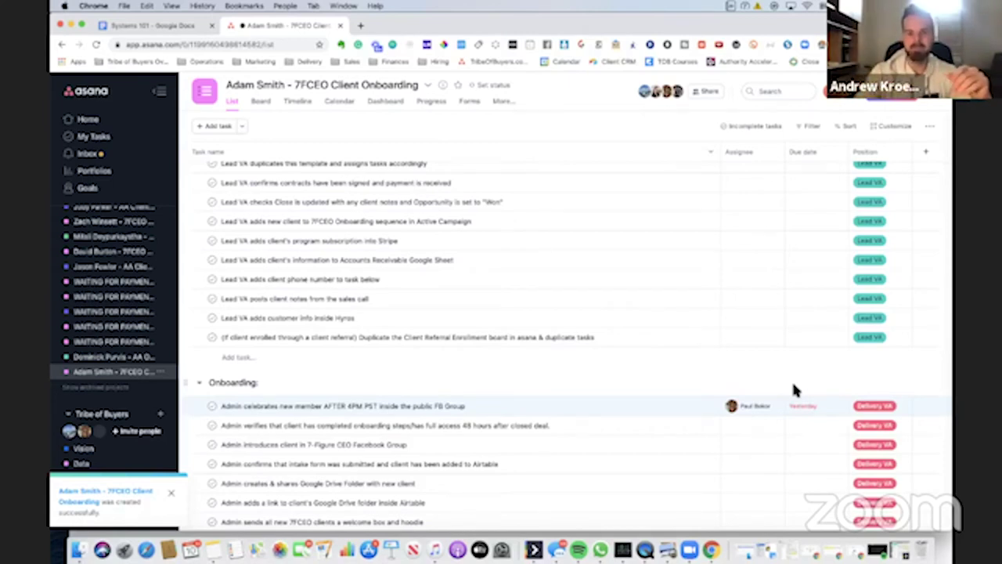
pyautogui.click(840, 406)
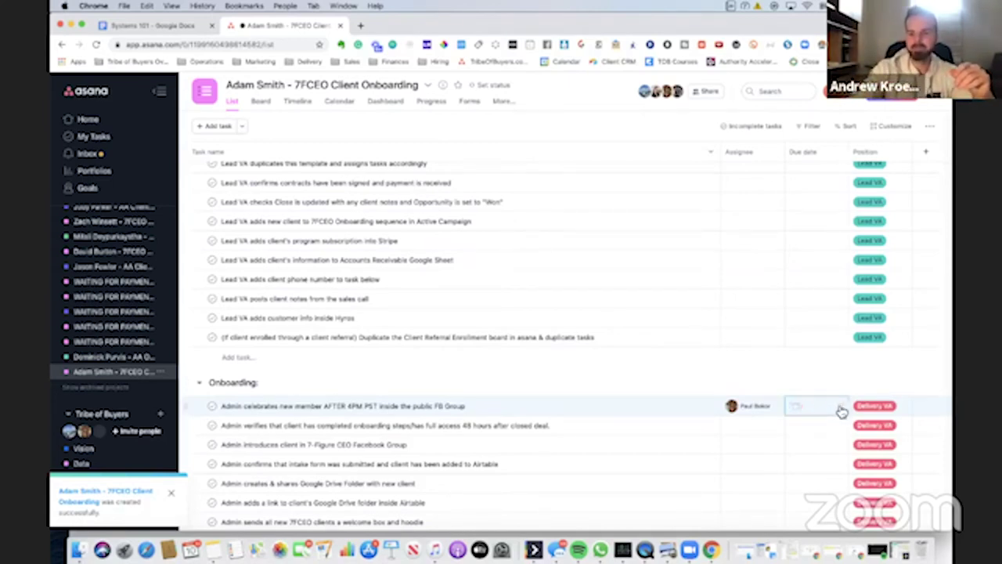
pyautogui.click(777, 407)
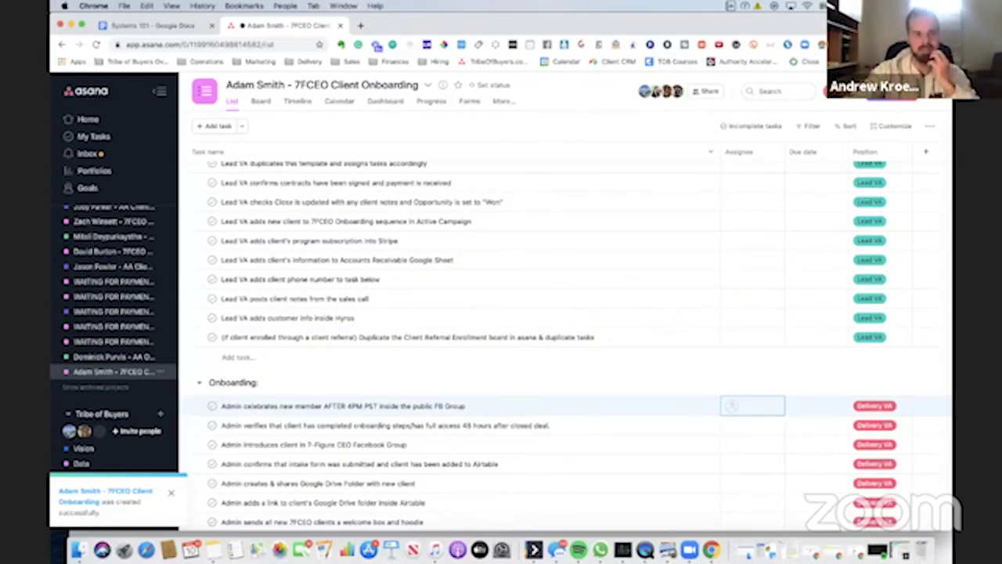
# Return to the Systems 101 document and review the "How To Monitor the Efficiency of Your Systems" flowchart and the question below it
pyautogui.hotkey('ctrl', 'shift', 'Tab')
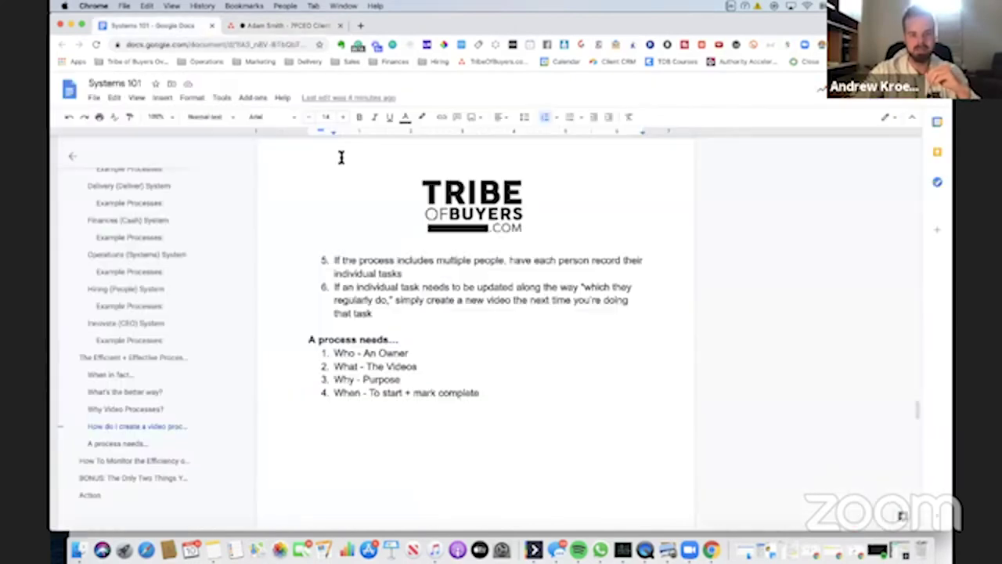
pyautogui.scroll(-5, 341, 157)
pyautogui.scroll(-6, 400, 247)
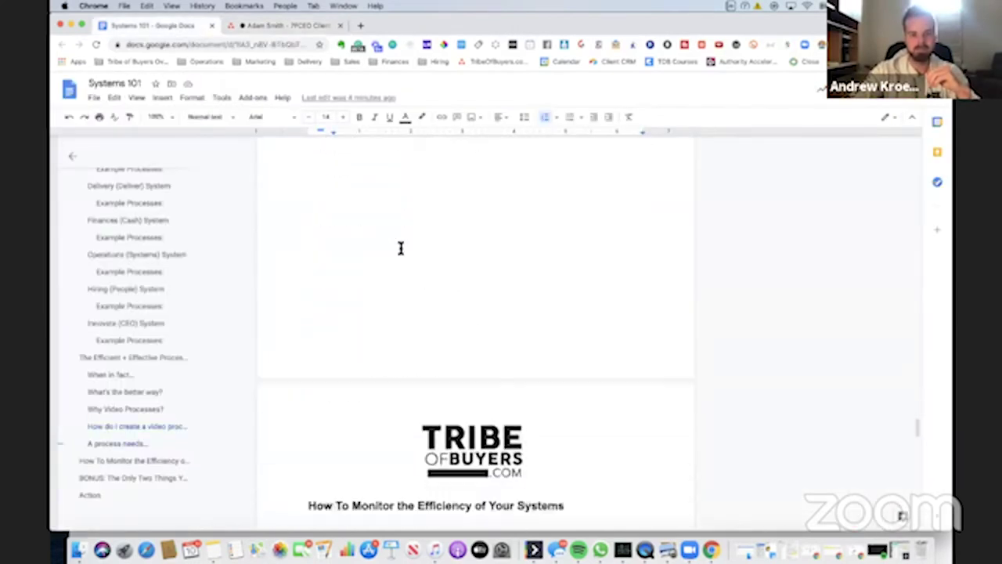
pyautogui.scroll(-4, 400, 248)
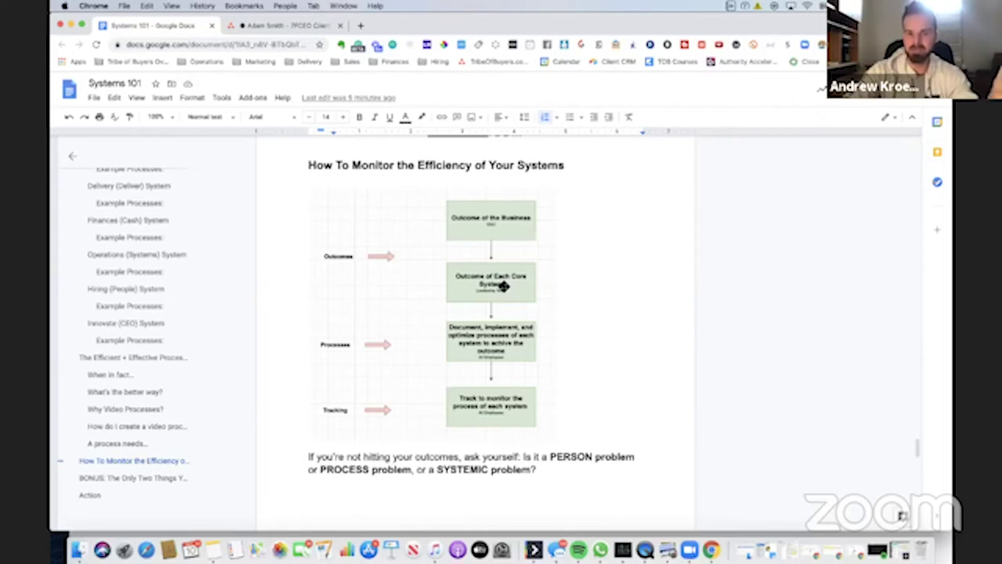
pyautogui.scroll(-1, 503, 287)
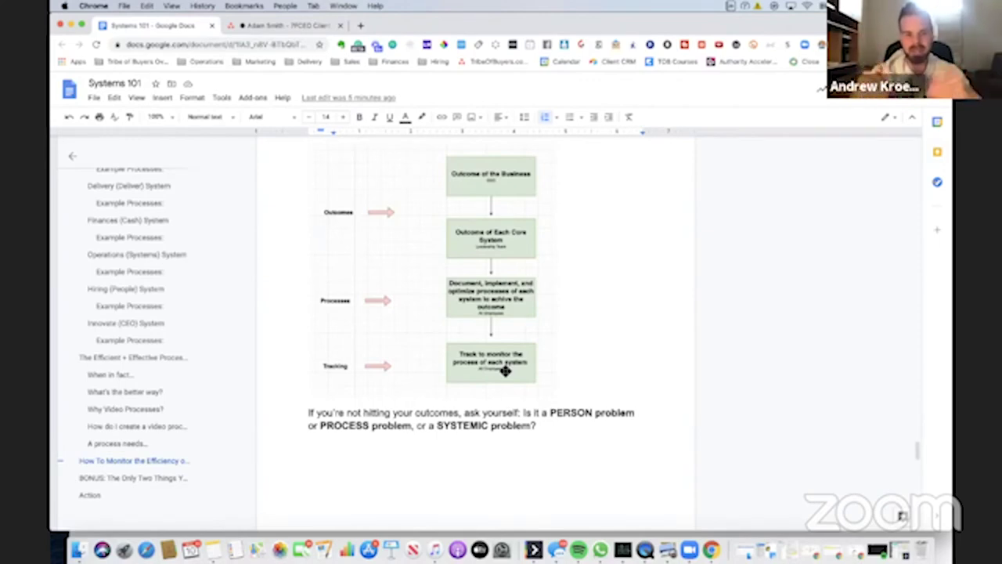
pyautogui.scroll(-2, 643, 354)
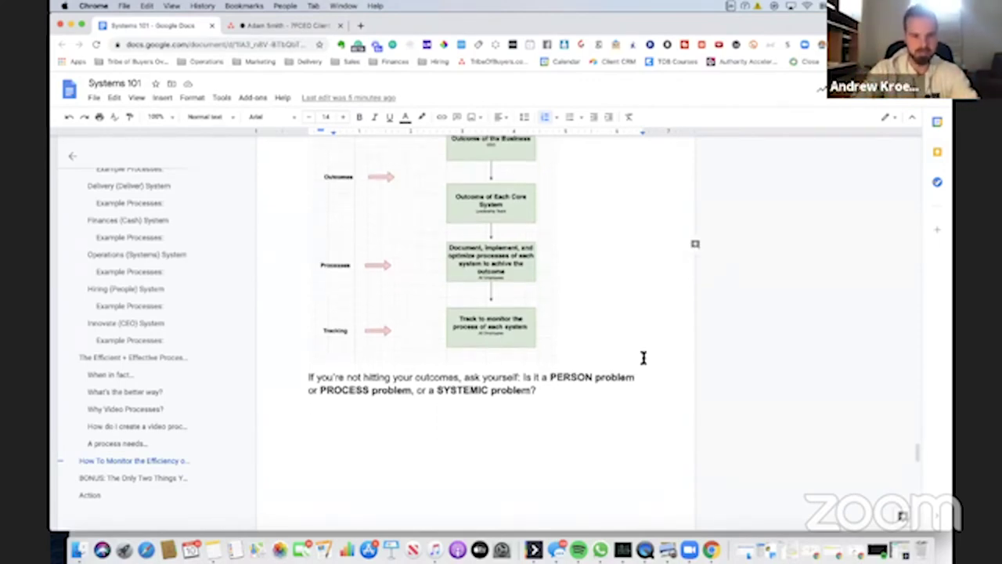
pyautogui.scroll(-3, 644, 358)
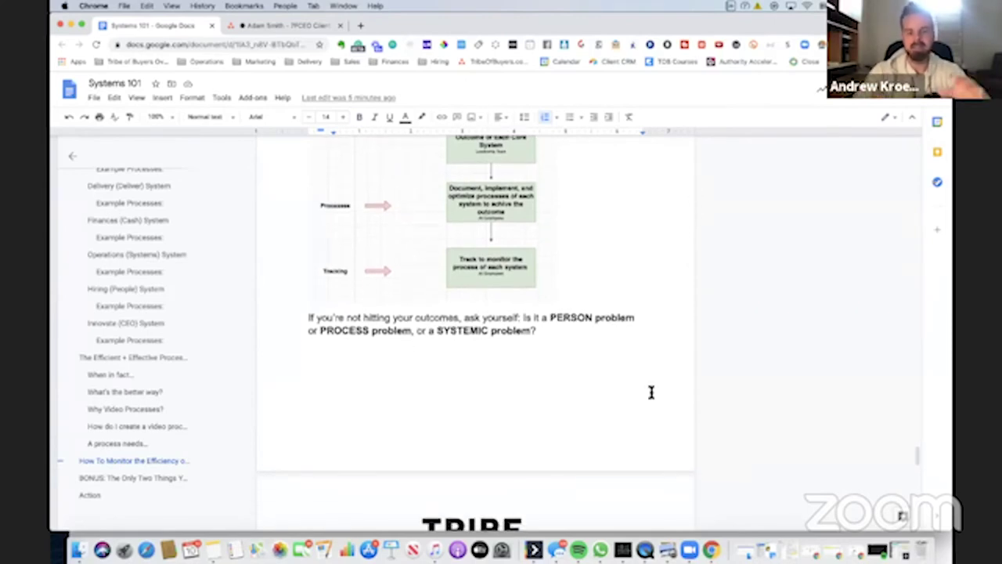